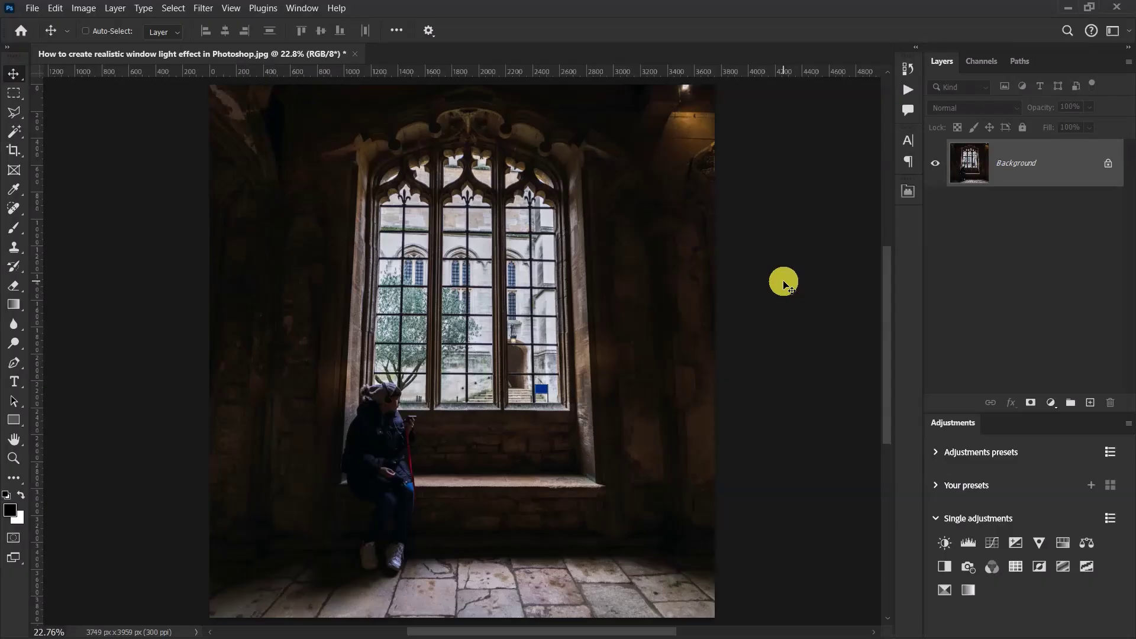
# Add a new empty layer above the photo and choose the Polygonal Lasso Tool.
pyautogui.click(1091, 403)
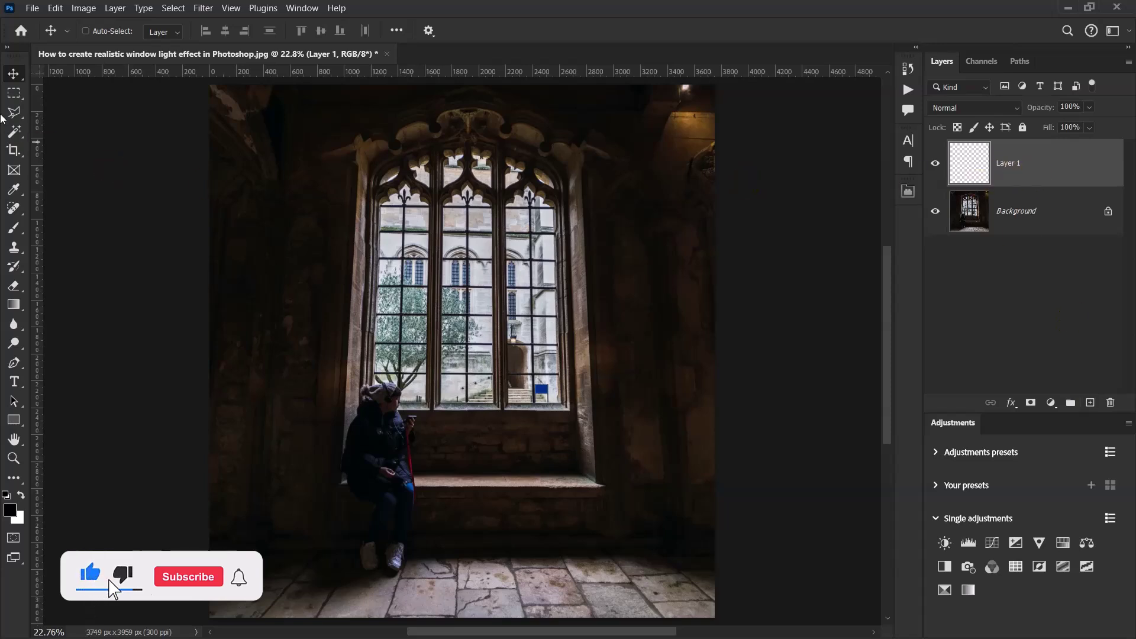
pyautogui.click(15, 114)
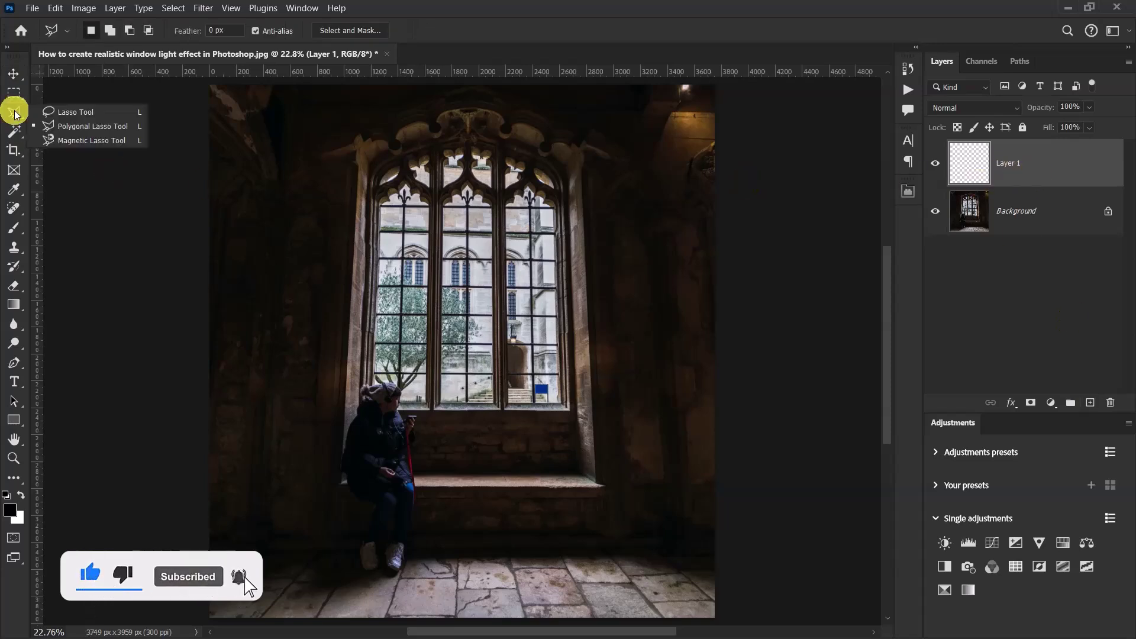
pyautogui.click(95, 126)
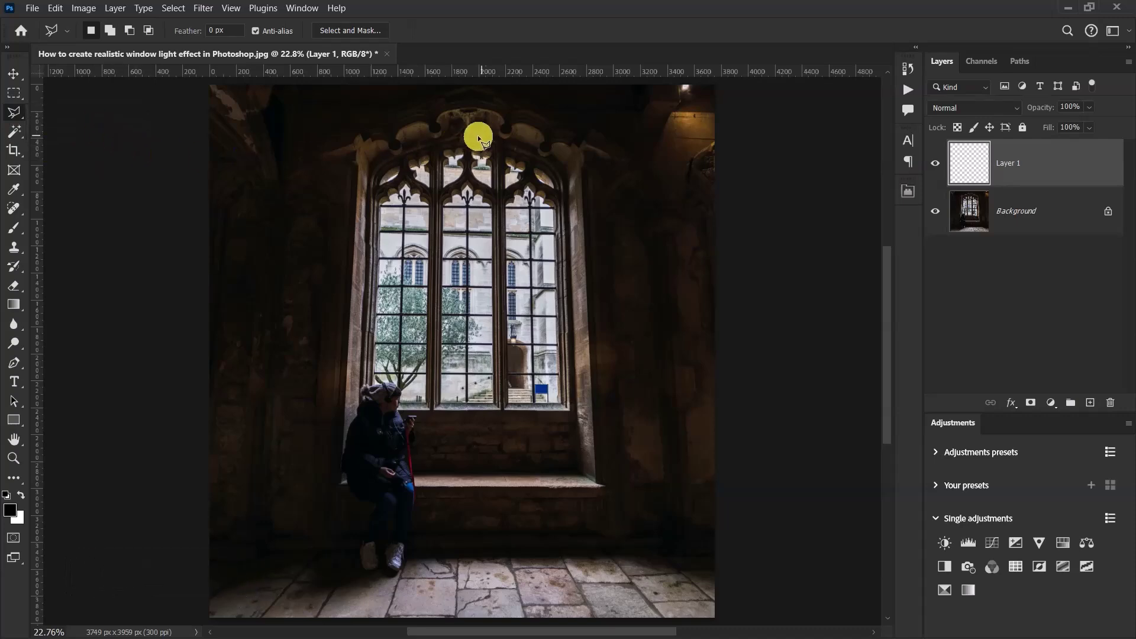
pyautogui.scroll(3, 459, 131)
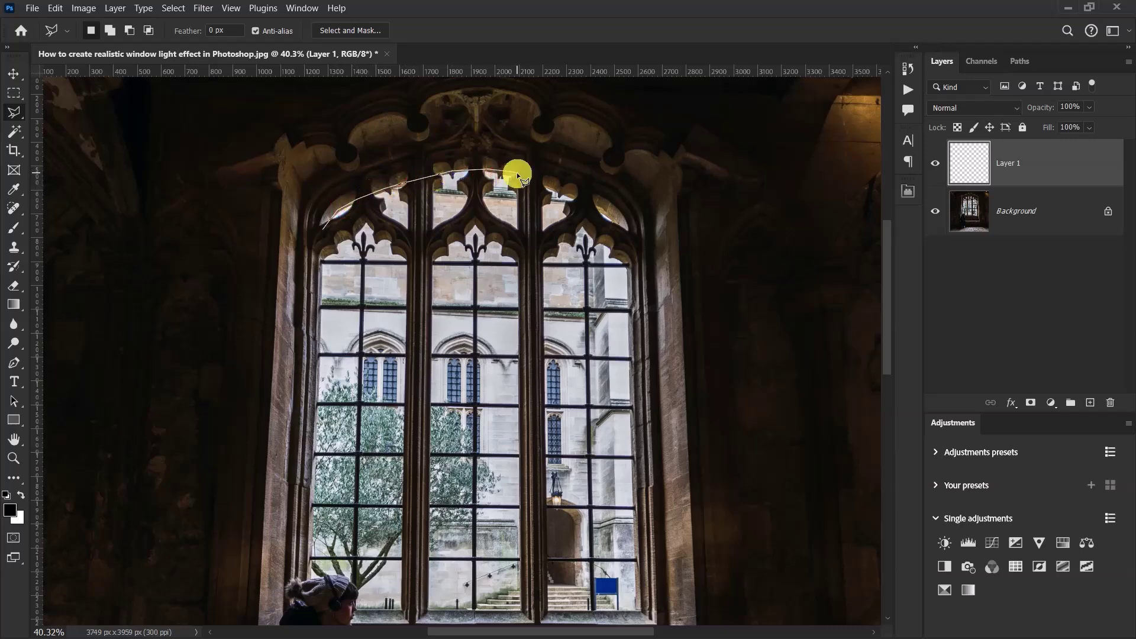
# Trace a closed wedge from the window arch to beyond the image's bottom corners.
pyautogui.click(571, 206)
pyautogui.click(523, 233)
pyautogui.scroll(-3, 547, 251)
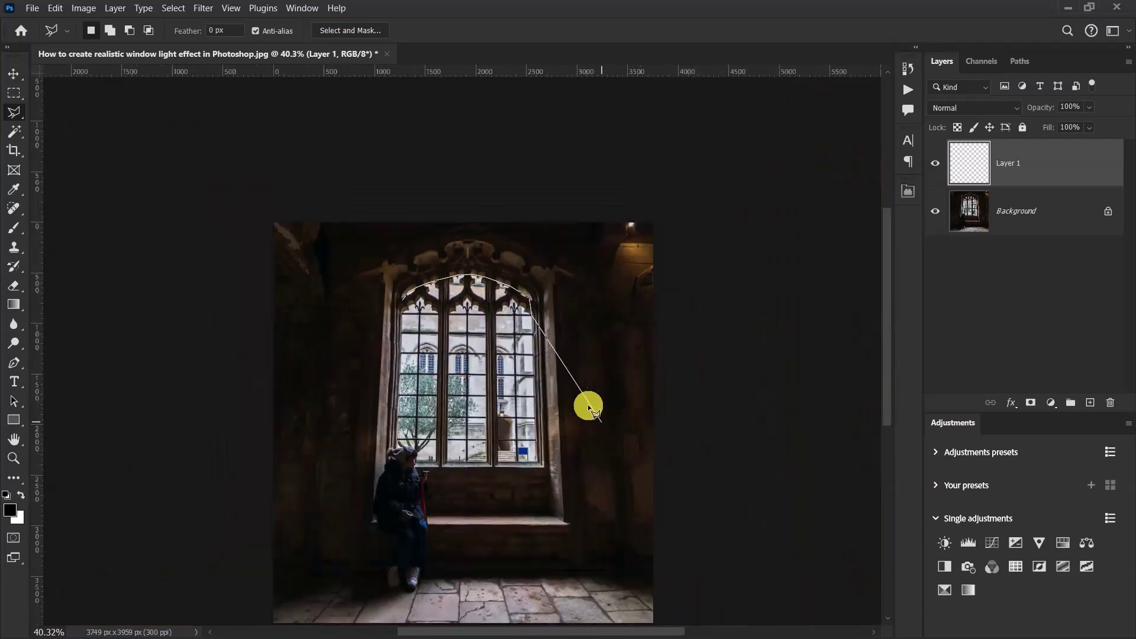
pyautogui.hotkey('ctrl', '-')
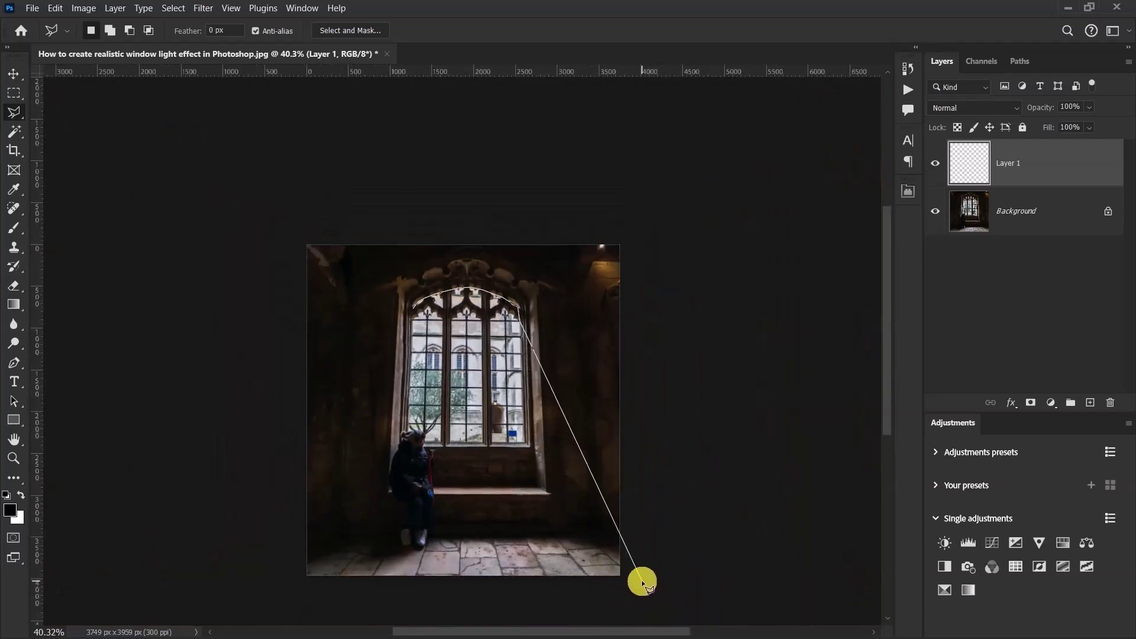
pyautogui.click(642, 579)
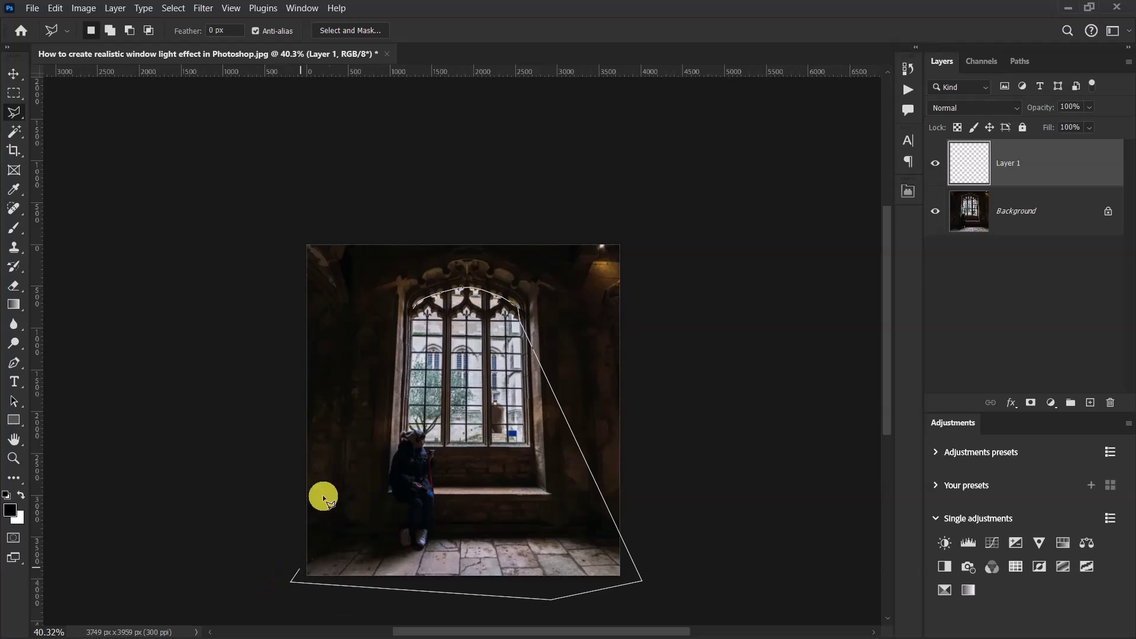
pyautogui.click(413, 309)
pyautogui.scroll(-5, 506, 367)
pyautogui.scroll(2, 506, 400)
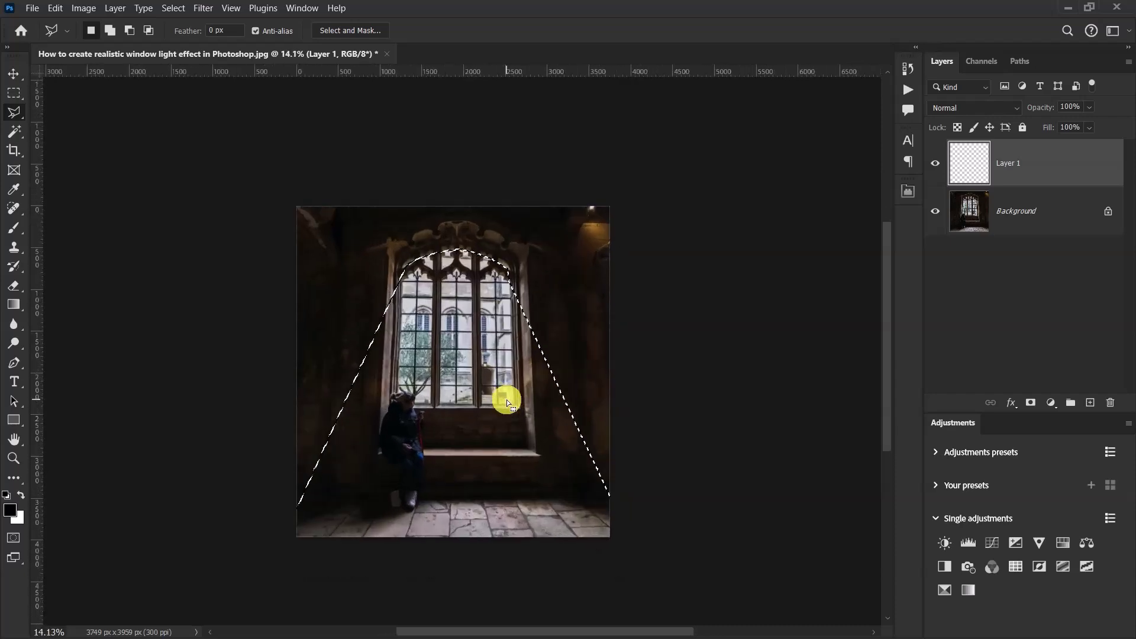
pyautogui.scroll(2, 507, 399)
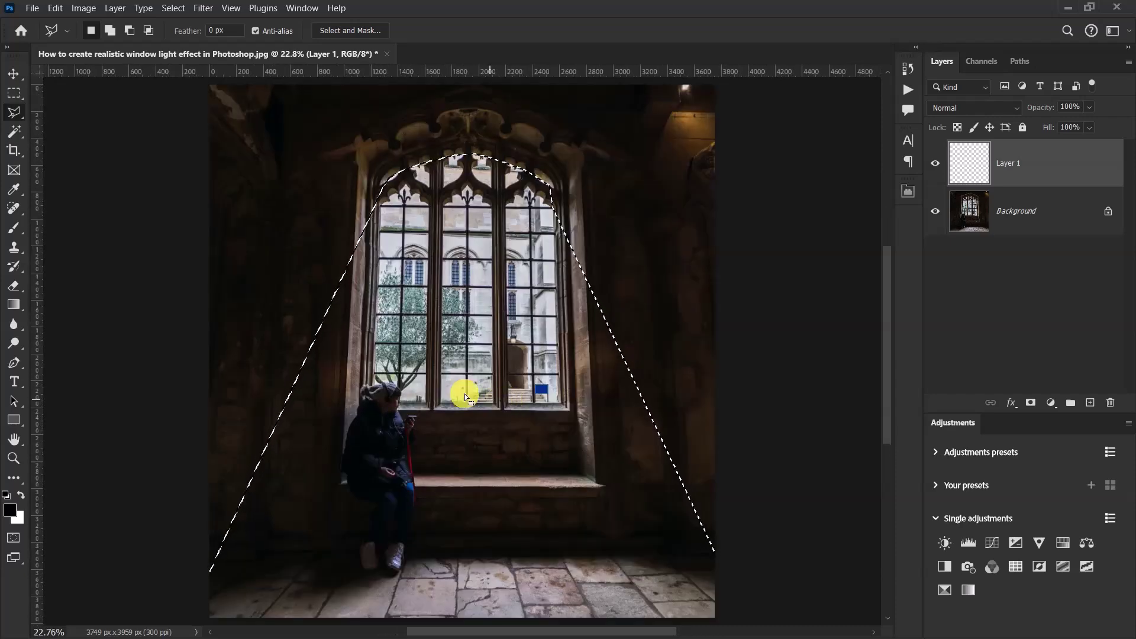
# Pick a pale cream foreground colour, hex ffeecb, from an orange hue.
pyautogui.click(11, 508)
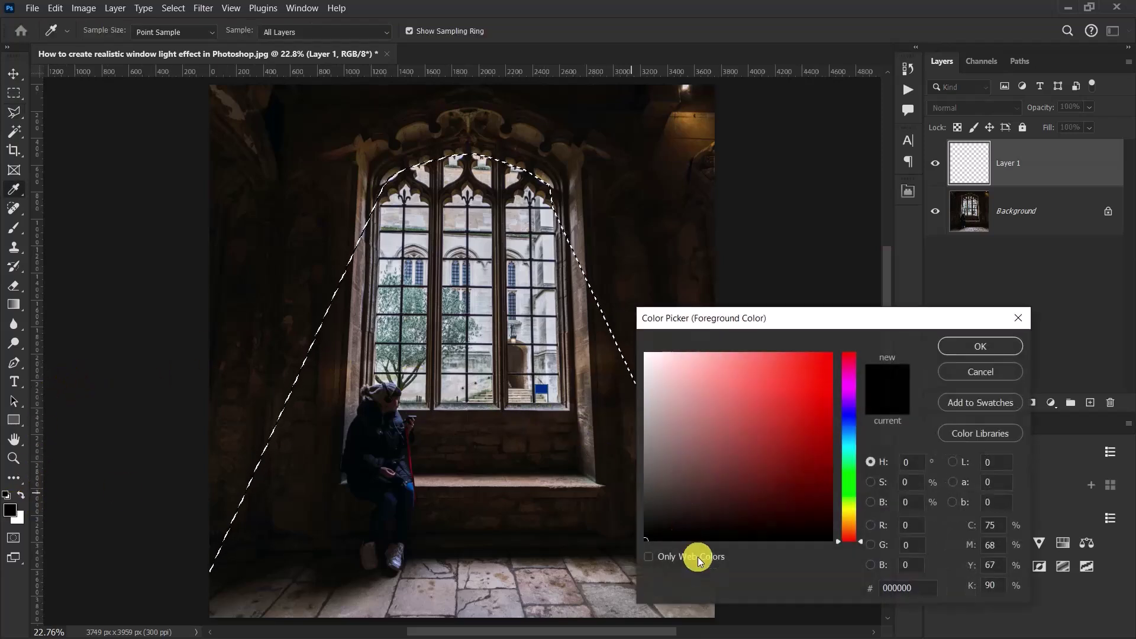
pyautogui.click(853, 523)
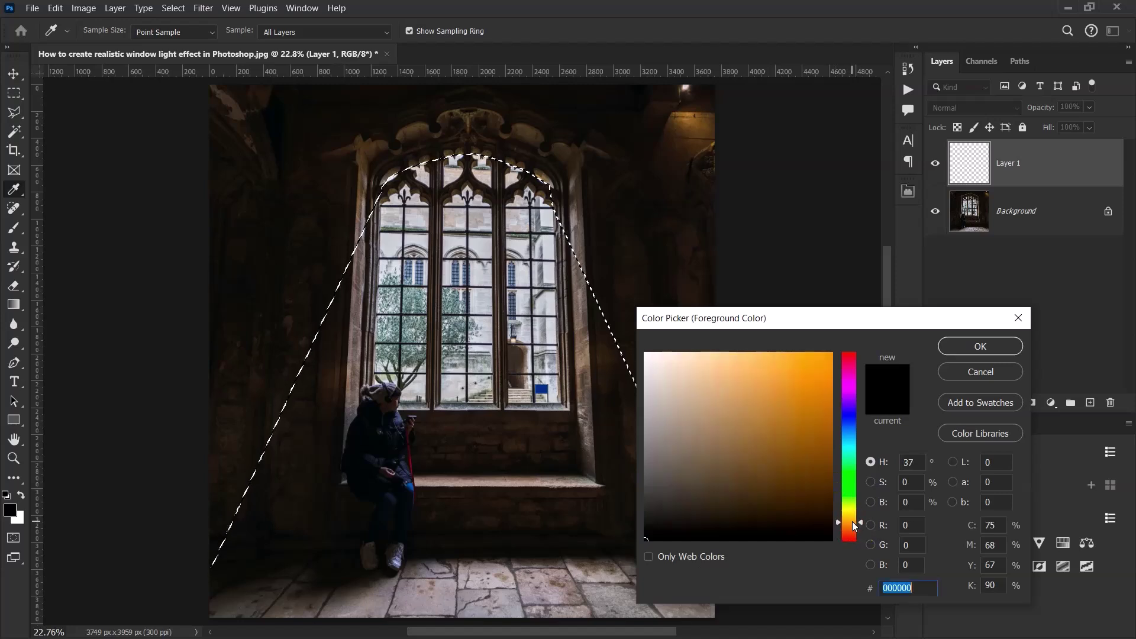
pyautogui.click(688, 352)
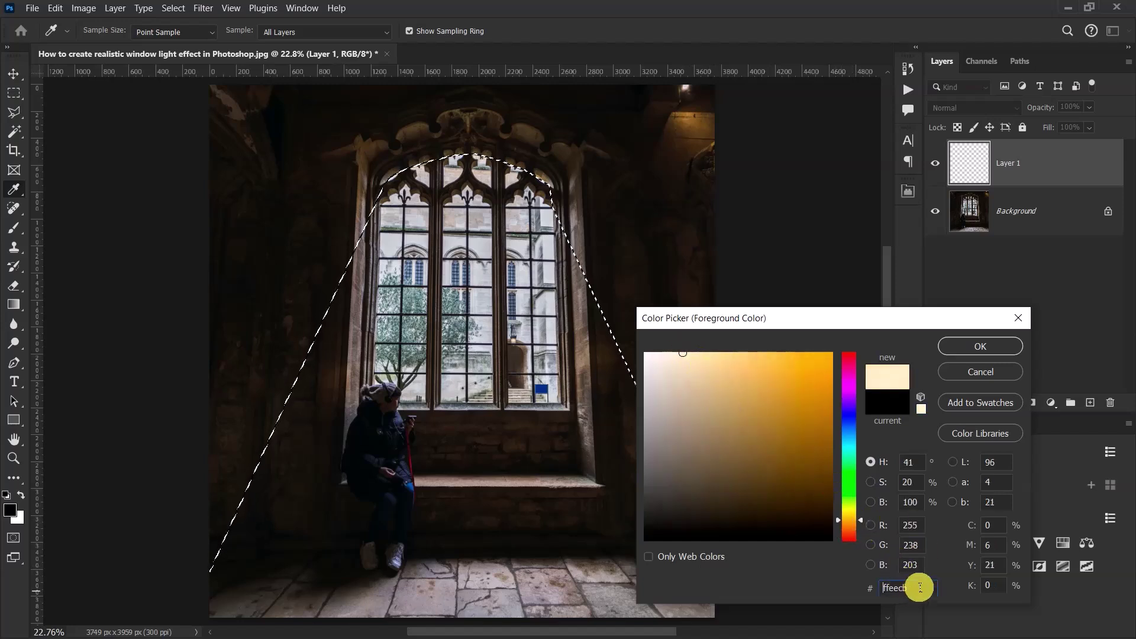
pyautogui.moveTo(918, 589); pyautogui.dragTo(859, 588)
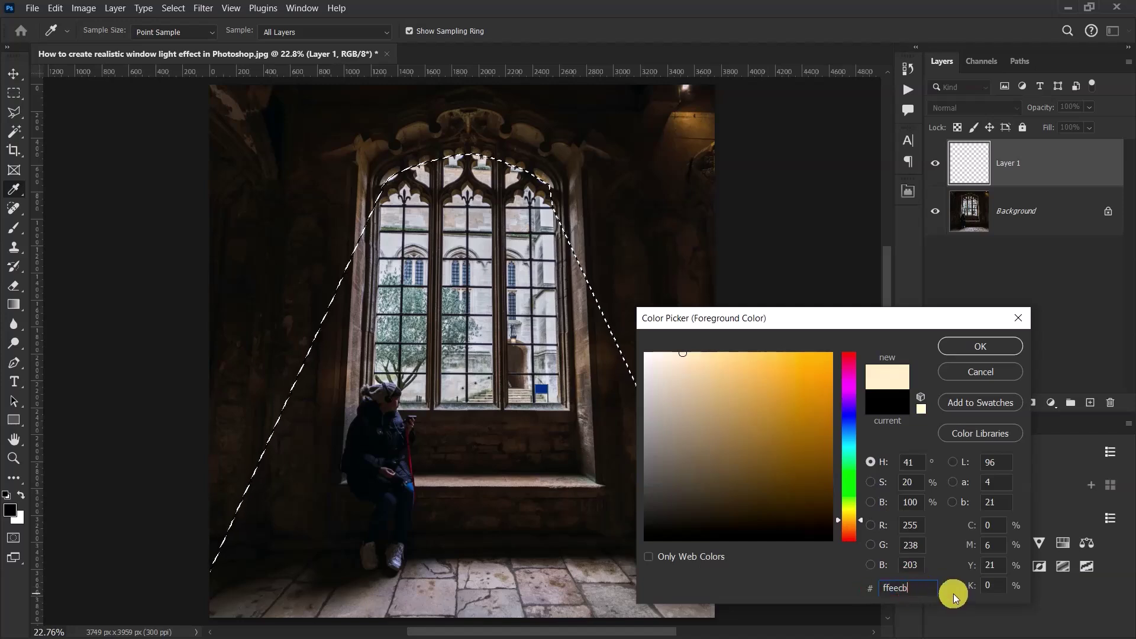
pyautogui.click(891, 593)
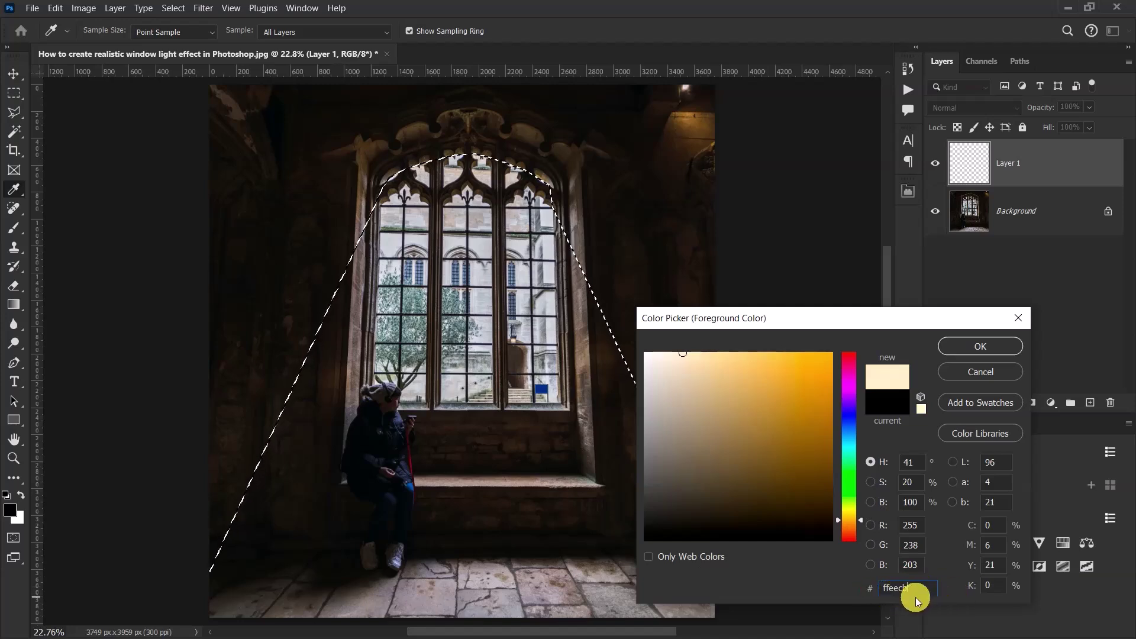
pyautogui.click(983, 346)
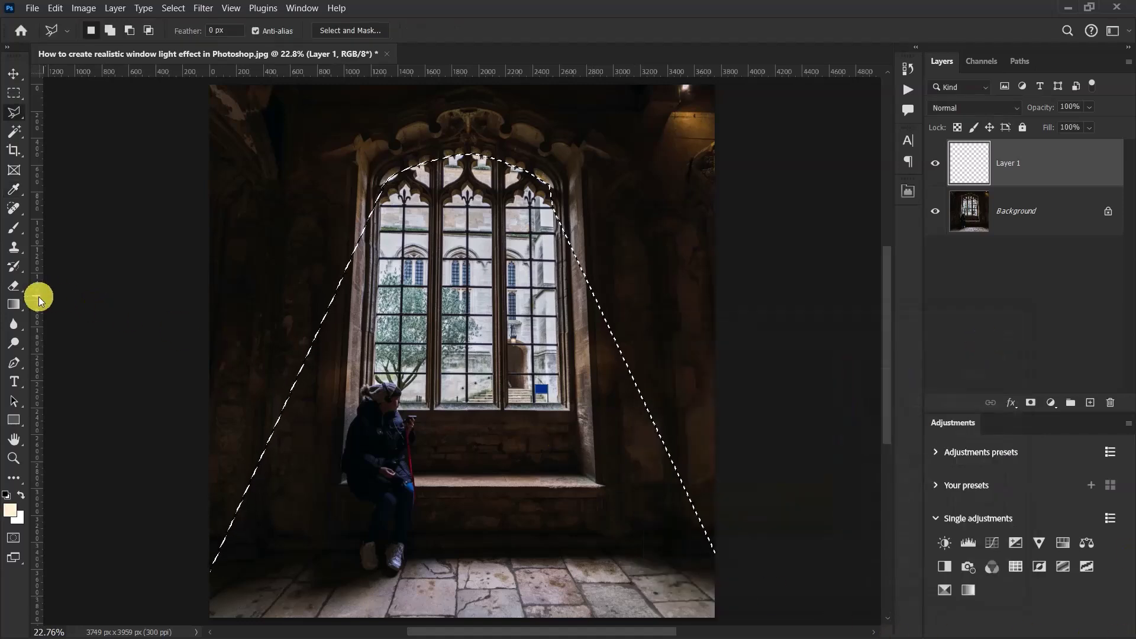
# Choose the Gradient tool with the cream-to-transparent preset.
pyautogui.click(14, 303)
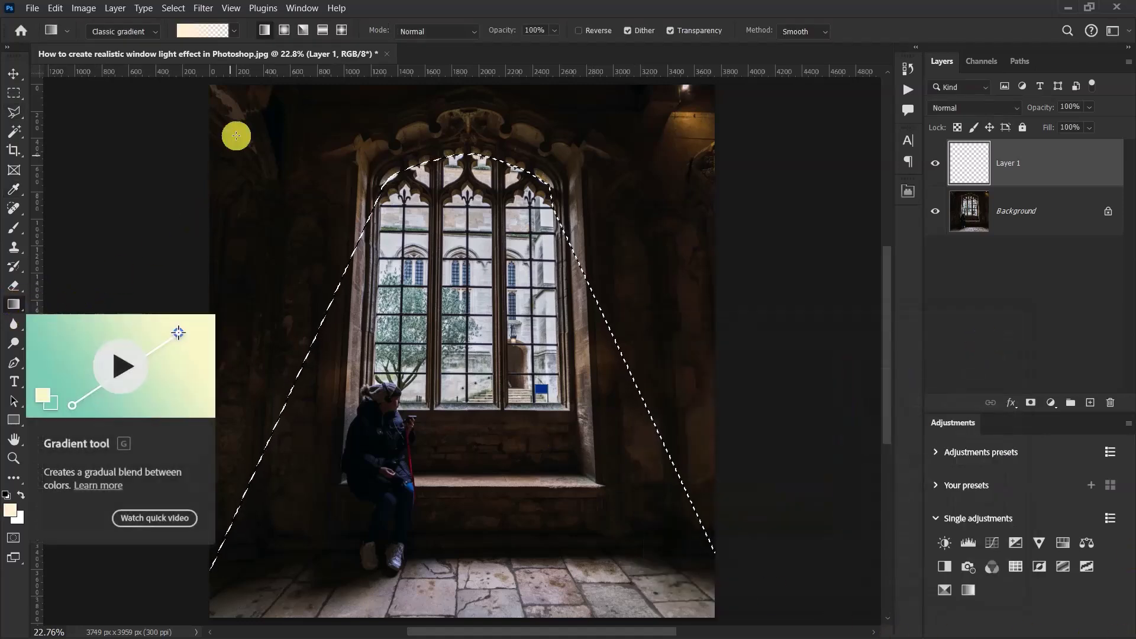
pyautogui.click(232, 32)
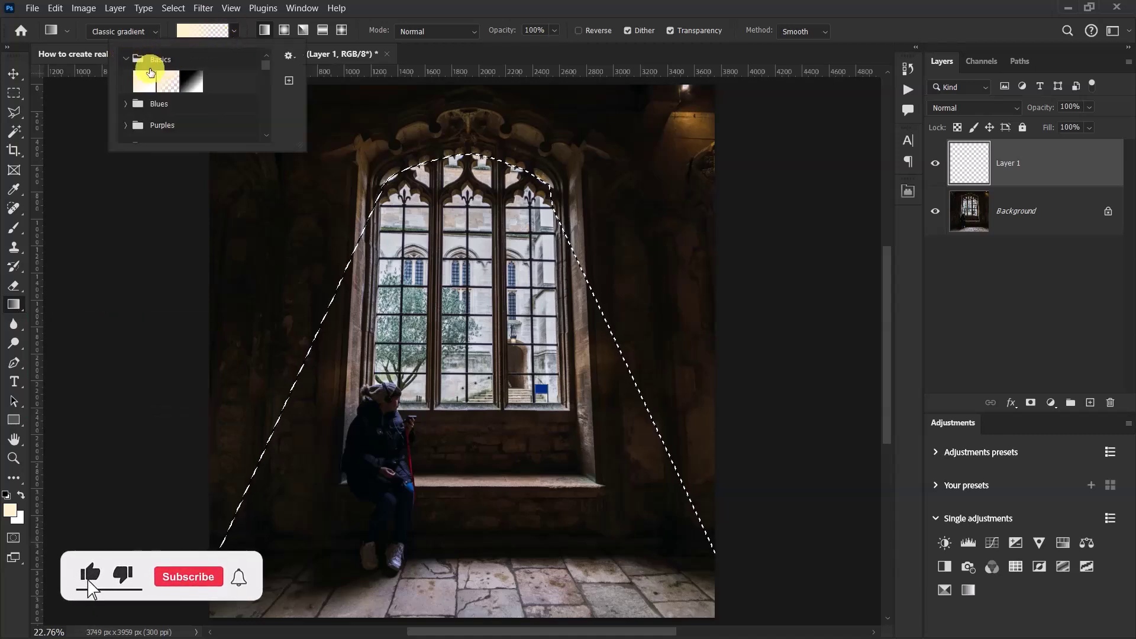
pyautogui.click(167, 81)
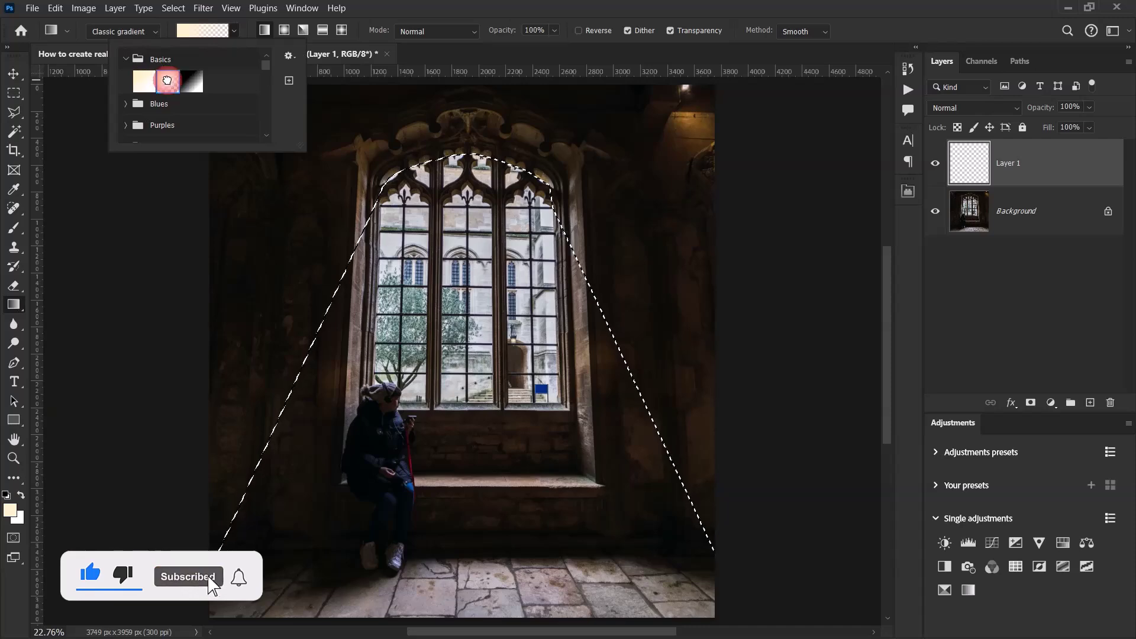
pyautogui.click(484, 178)
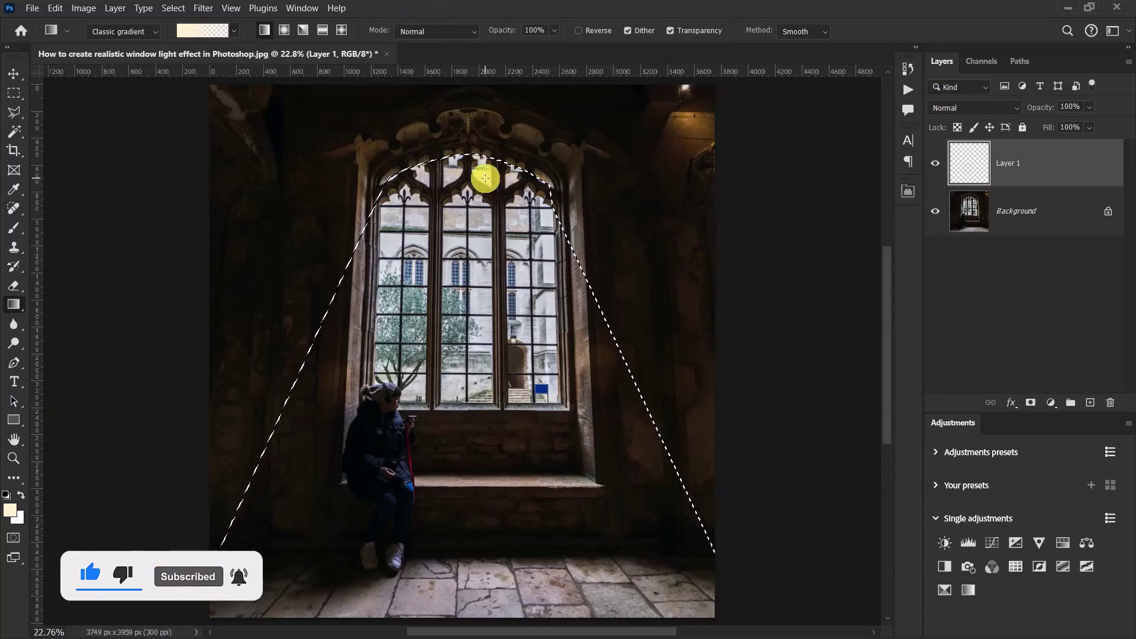
pyautogui.scroll(-3, 484, 177)
pyautogui.scroll(1, 470, 171)
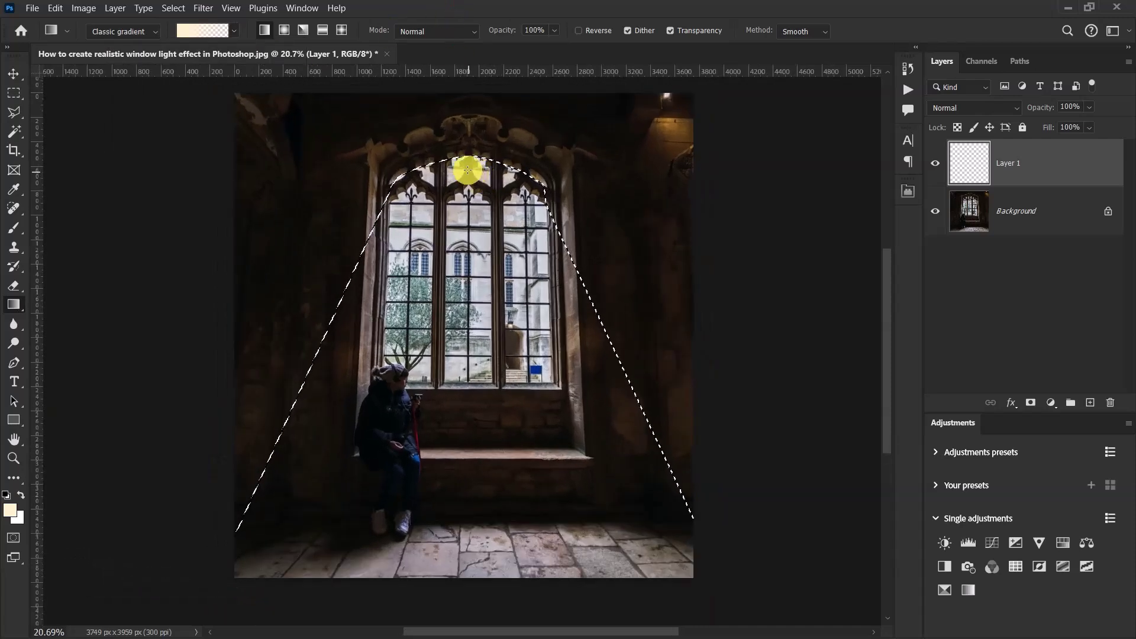
# Drag the gradient from window top to floor inside the beam, then shift it right and down.
pyautogui.moveTo(468, 170); pyautogui.dragTo(468, 149)
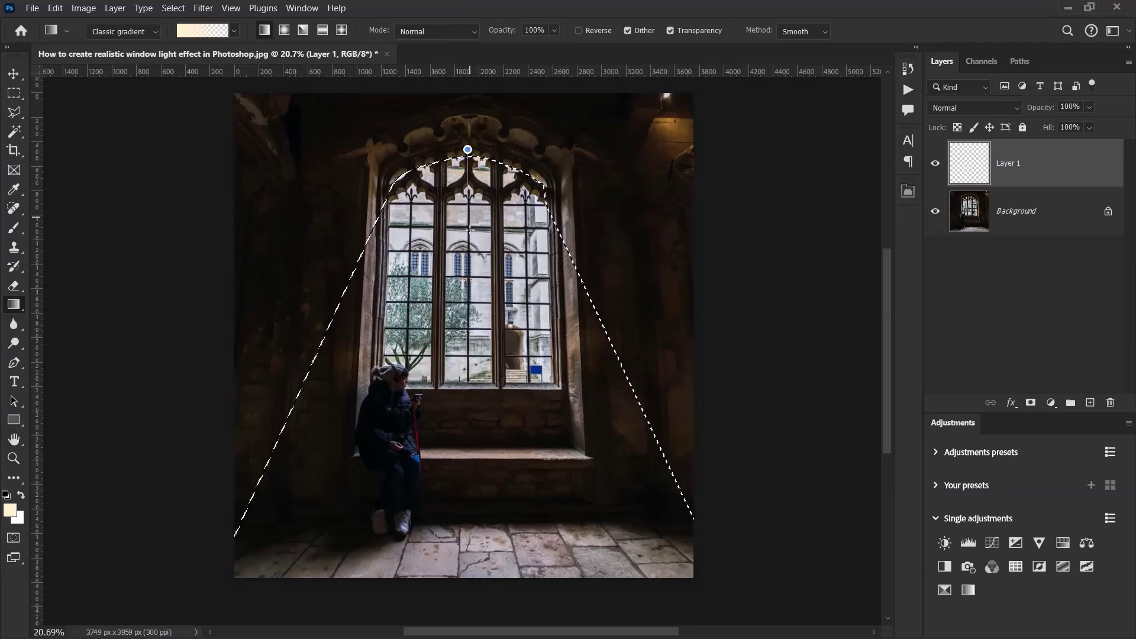
pyautogui.moveTo(470, 231); pyautogui.dragTo(499, 575)
pyautogui.moveTo(516, 621); pyautogui.dragTo(516, 623)
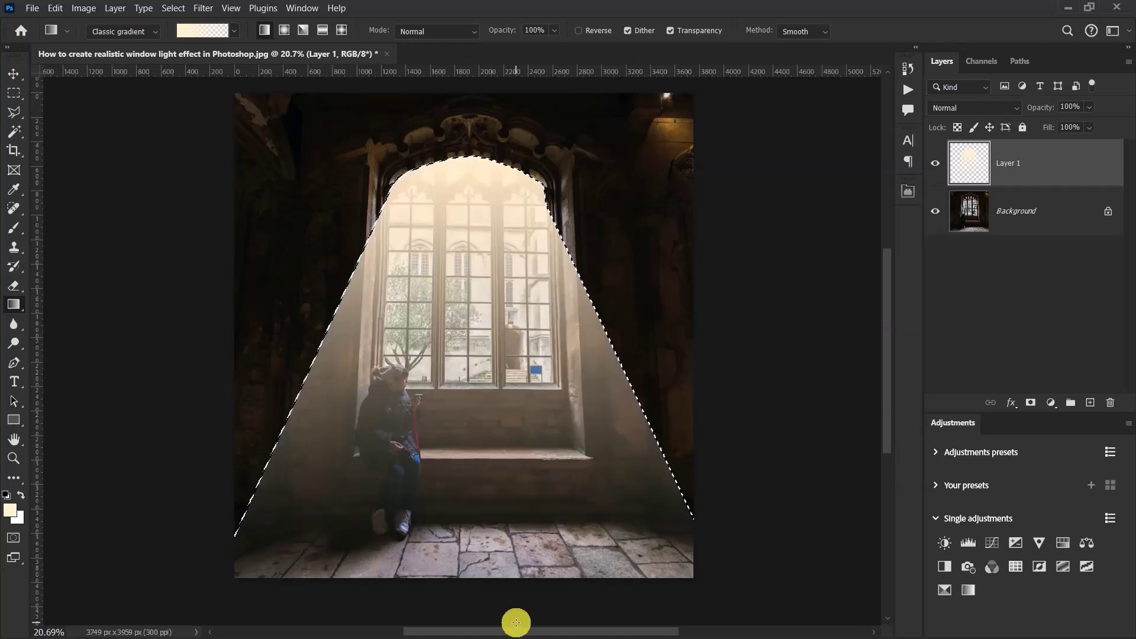
pyautogui.click(14, 73)
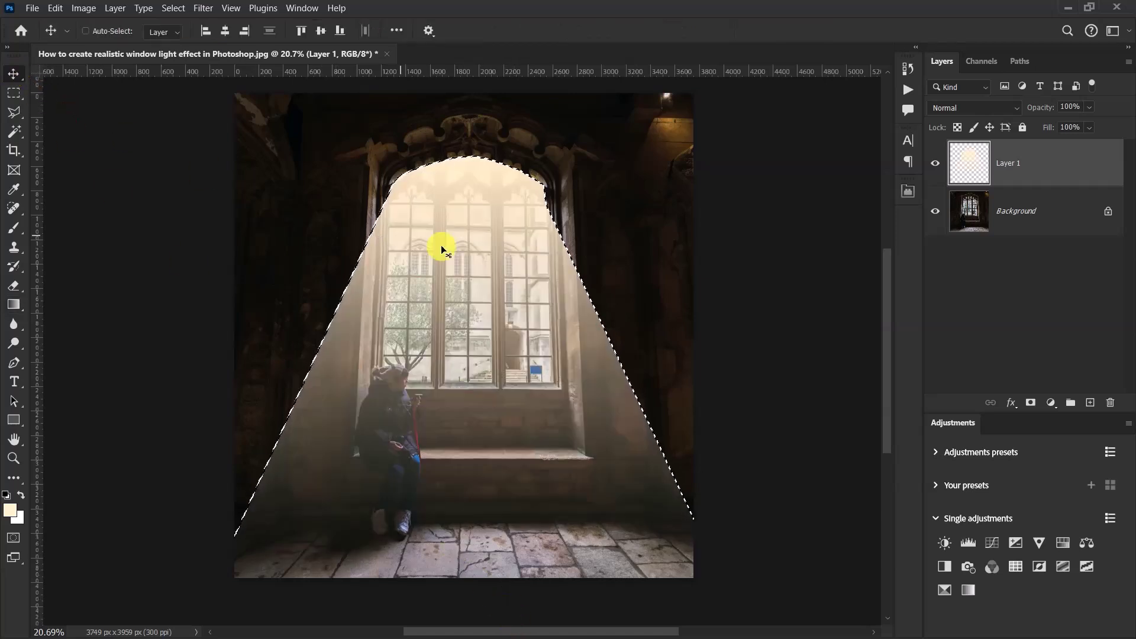
pyautogui.moveTo(442, 249); pyautogui.dragTo(535, 308)
# Deselect the beam shape and convert Layer 1 into a Smart Object.
pyautogui.hotkey('ctrl', 'd')
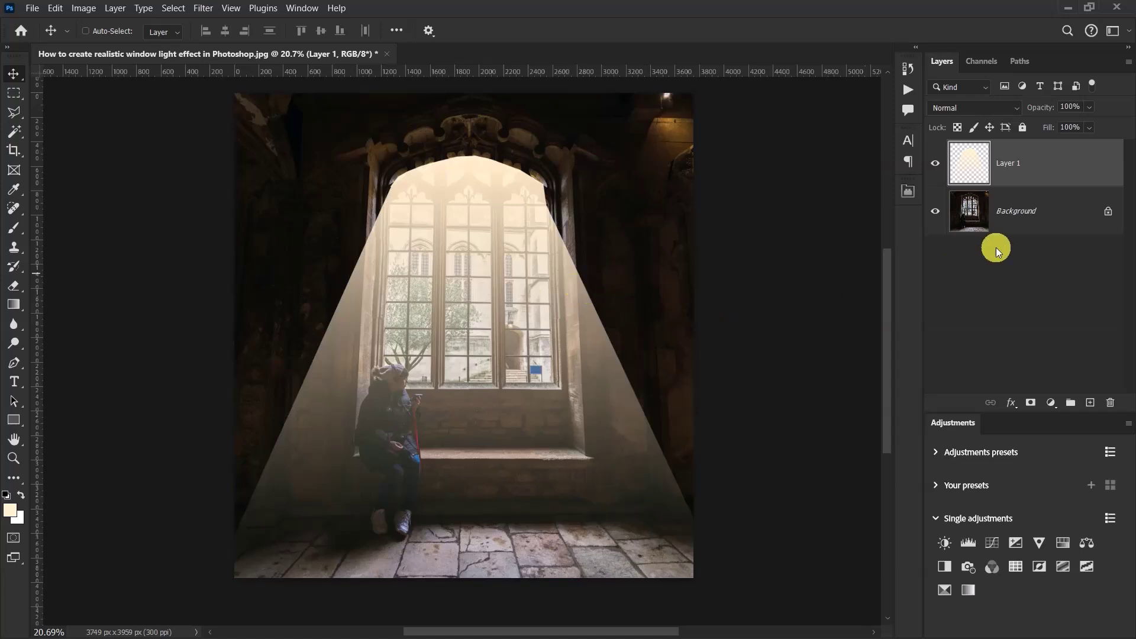
pyautogui.rightClick(1050, 161)
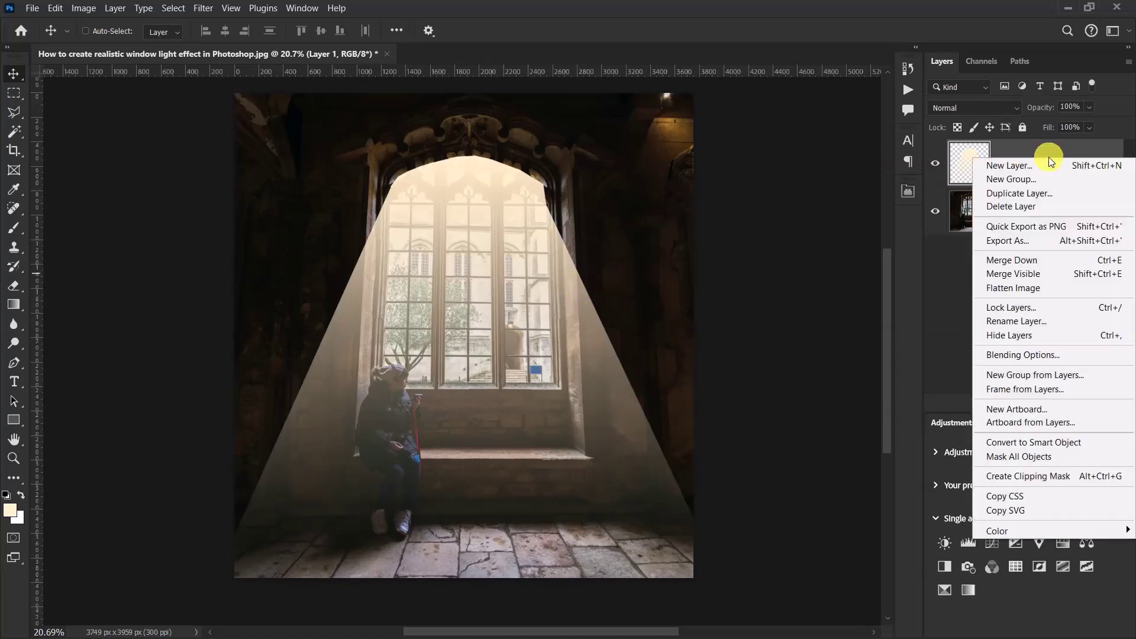
pyautogui.click(1074, 443)
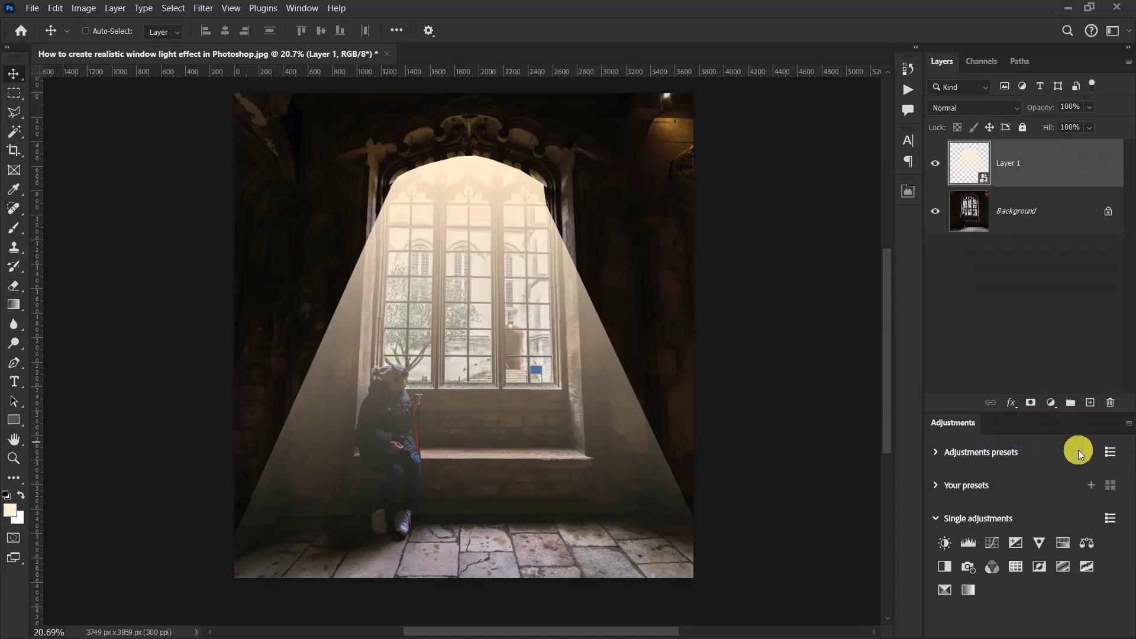
pyautogui.click(203, 8)
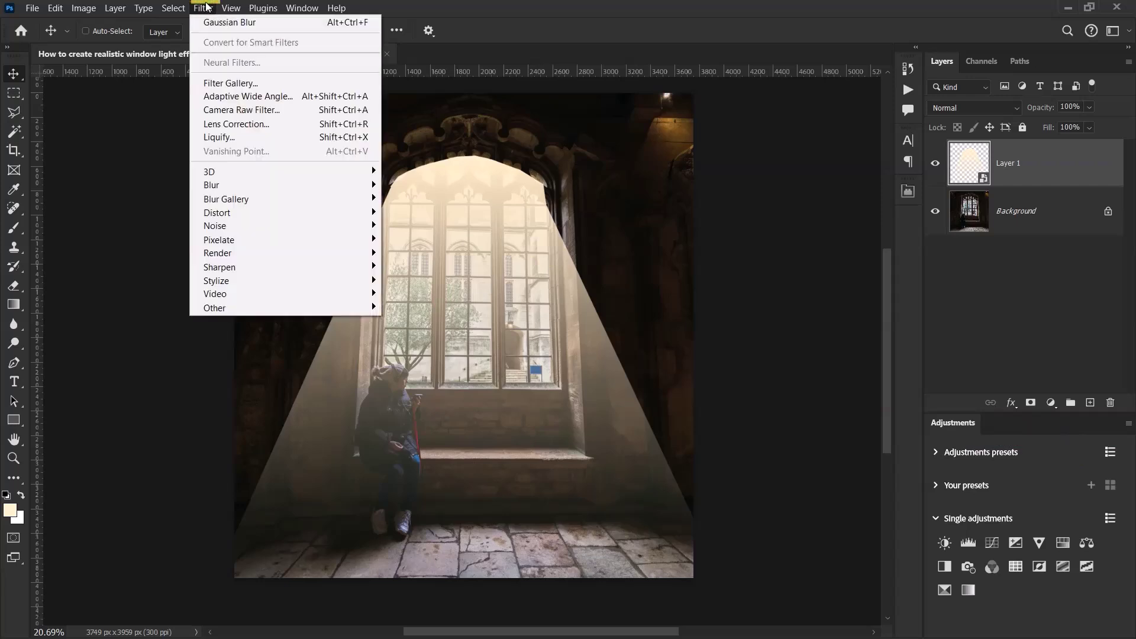
pyautogui.moveTo(212, 185)
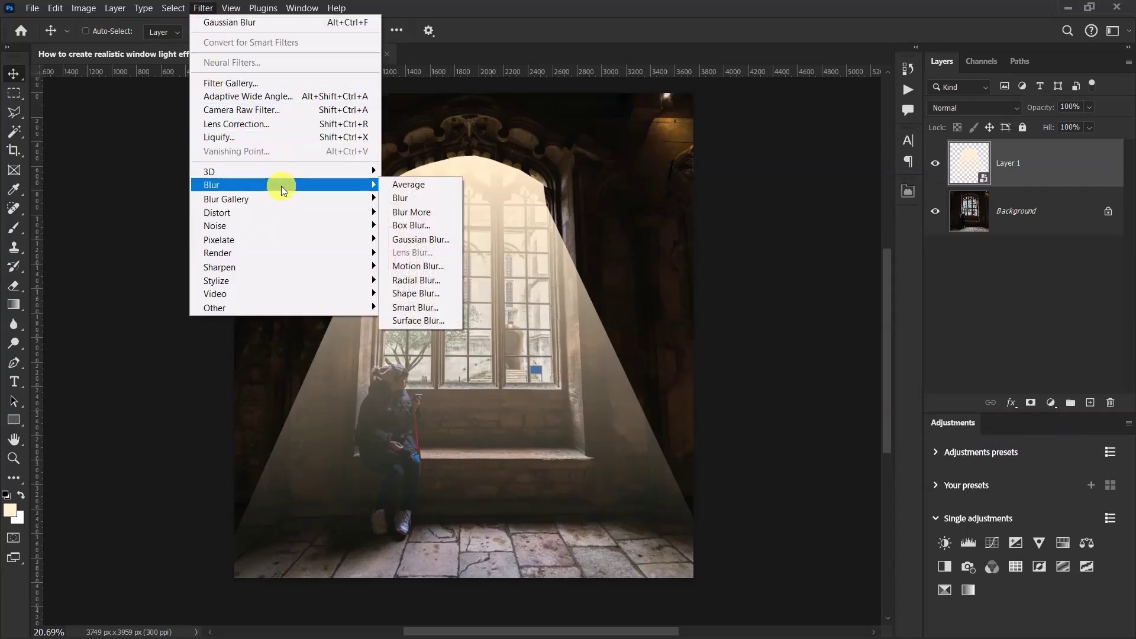
# Apply a 50-pixel Gaussian Blur to Layer 1 as a smart filter.
pyautogui.click(433, 241)
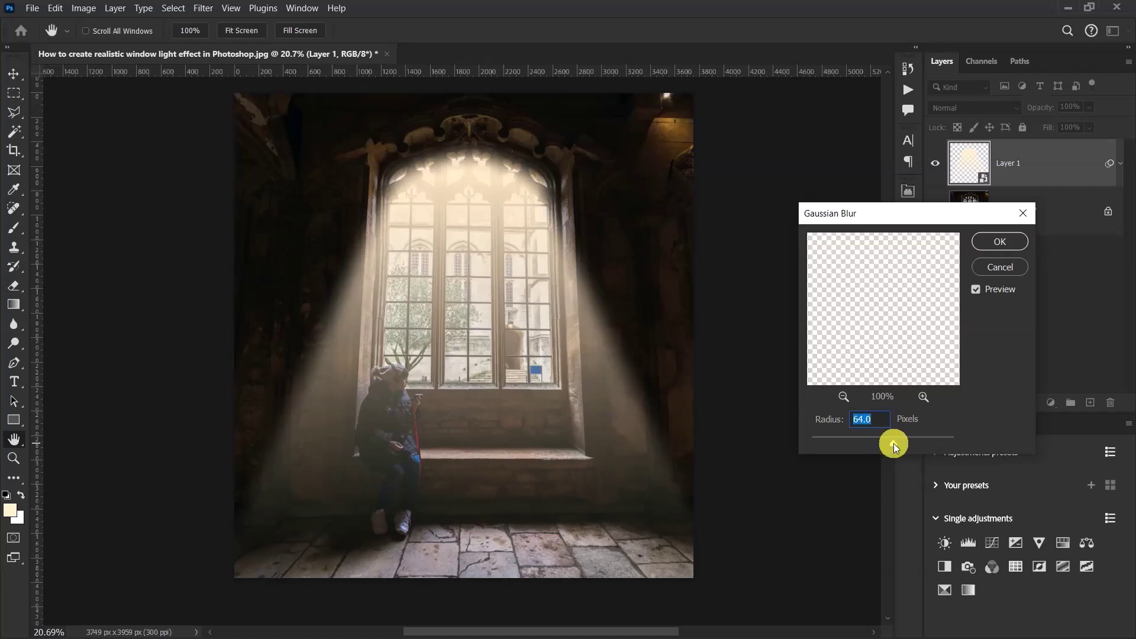
pyautogui.click(878, 420)
pyautogui.write('50')
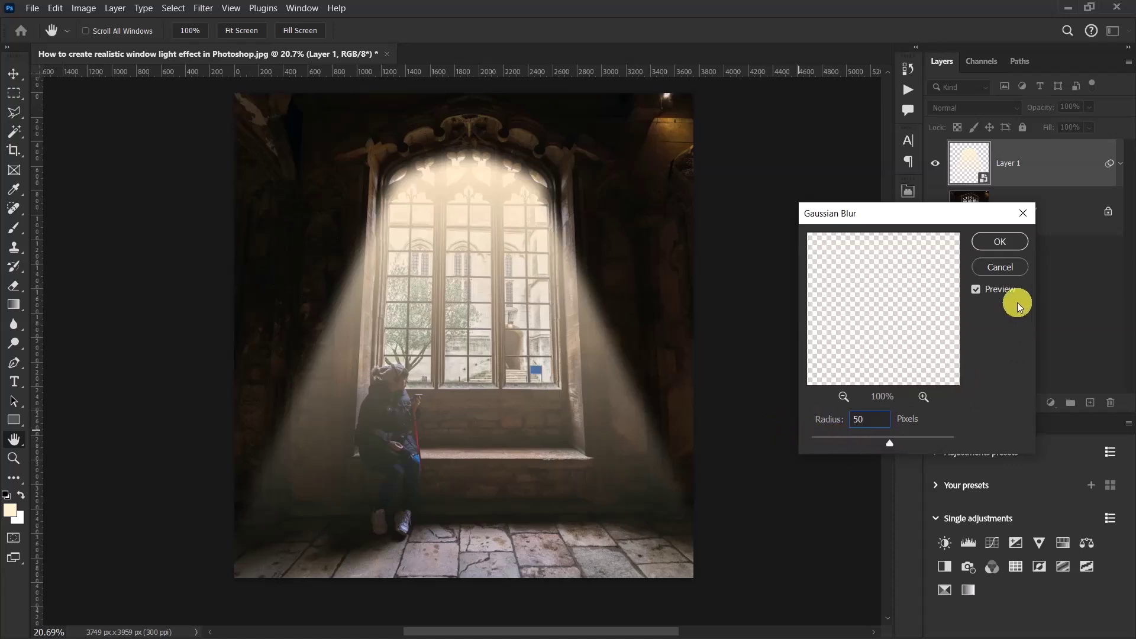
pyautogui.click(996, 244)
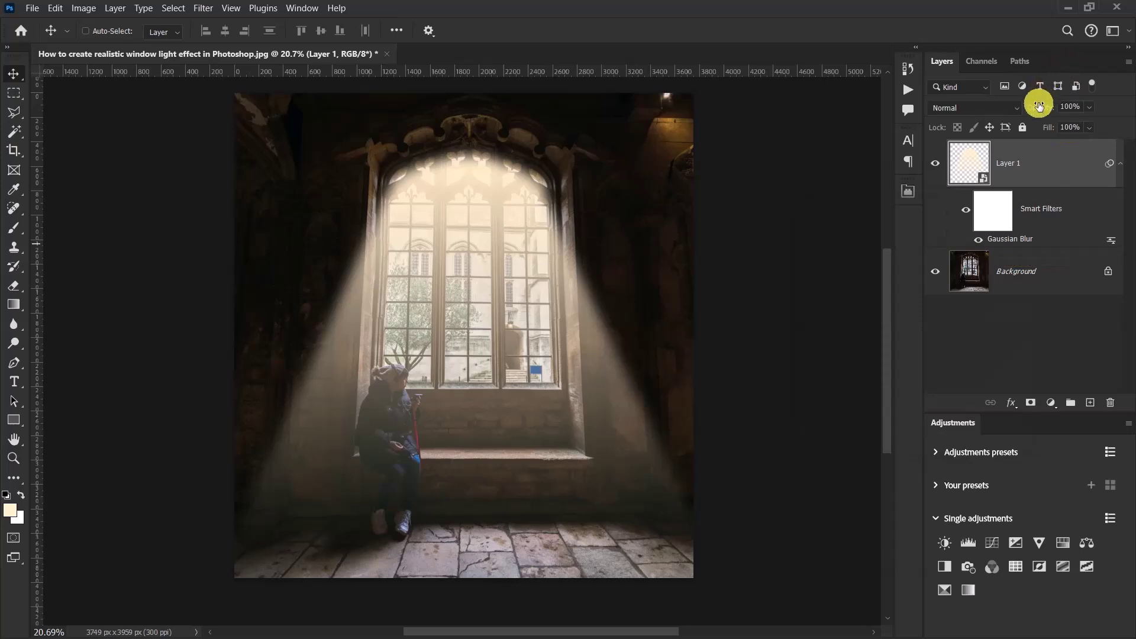
# Scrub Layer 1's opacity down and select the value to enter 70%.
pyautogui.moveTo(1039, 106); pyautogui.dragTo(1013, 104)
pyautogui.click(1079, 106)
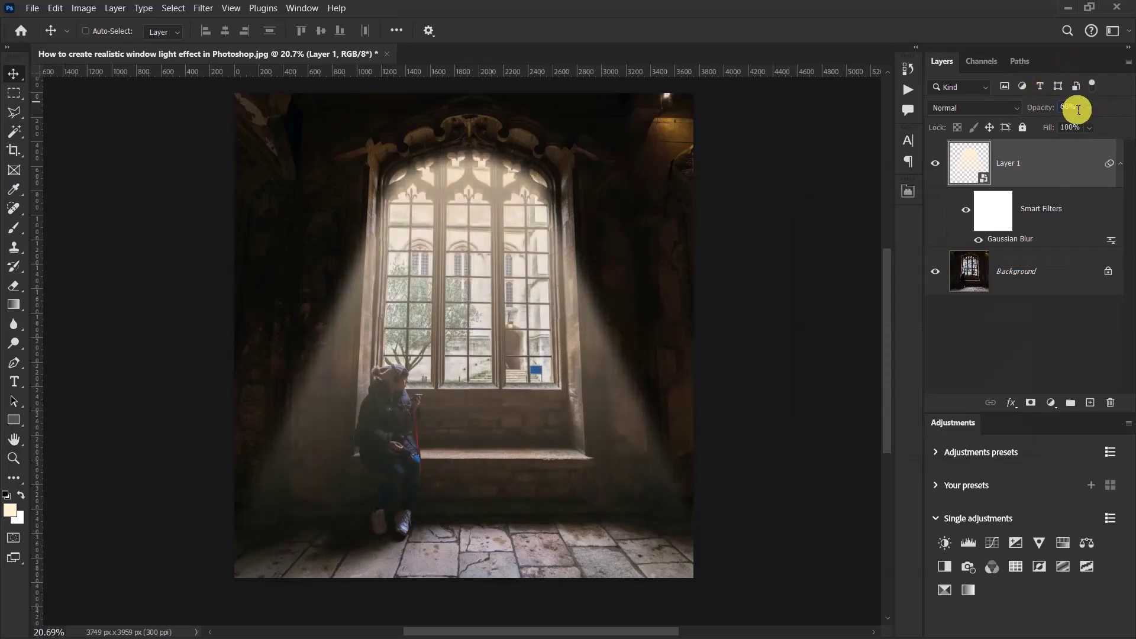
pyautogui.write('0')
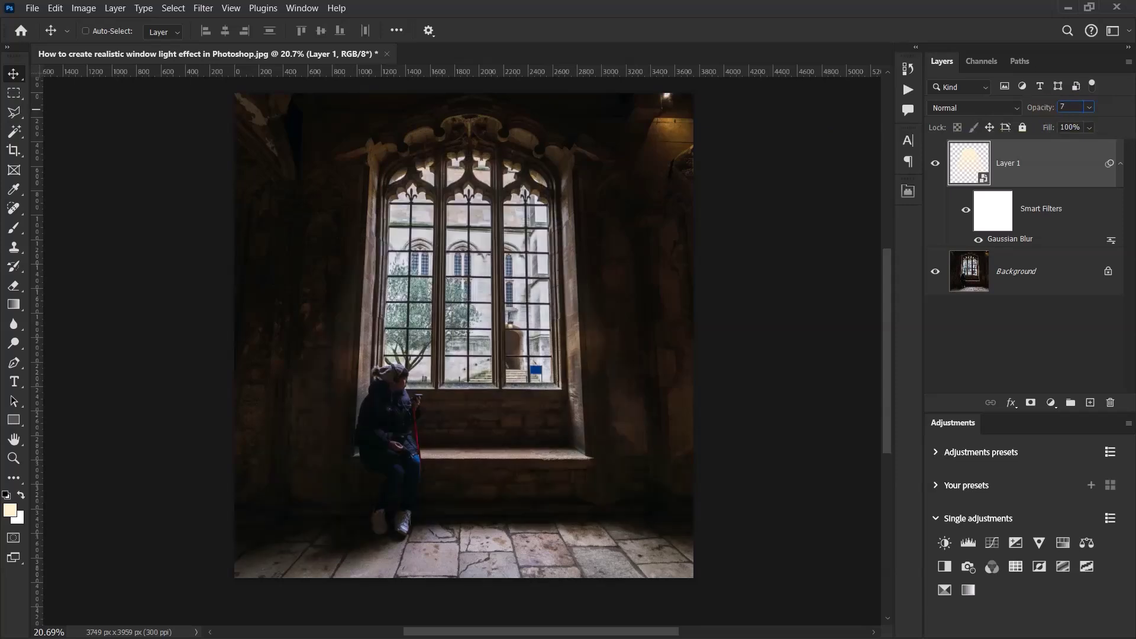
pyautogui.write('70')
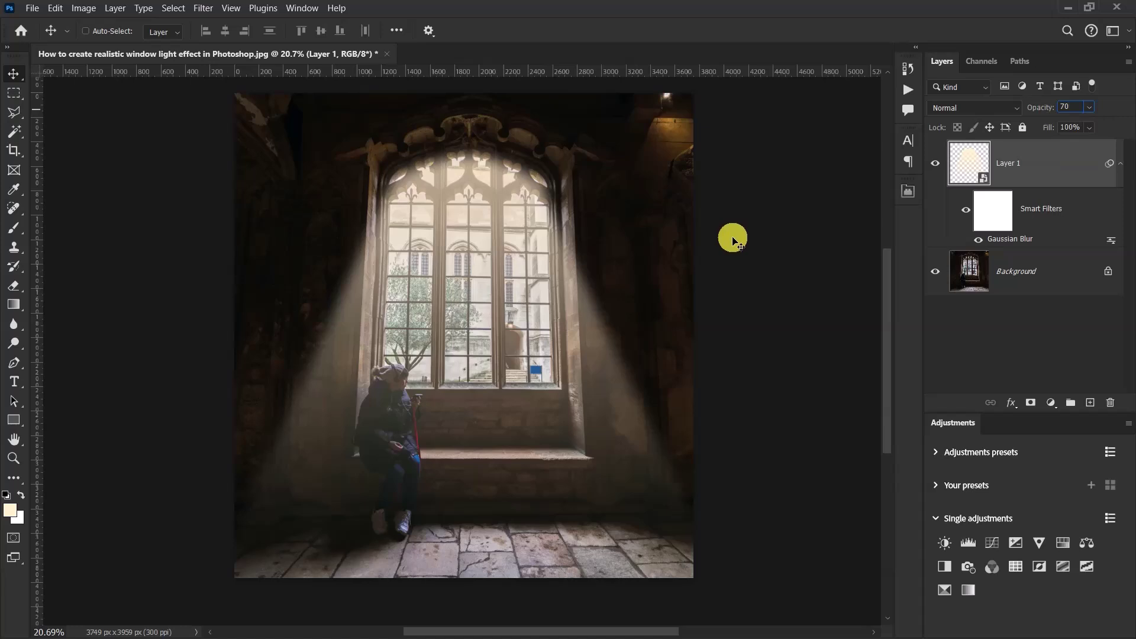
pyautogui.scroll(1, 733, 240)
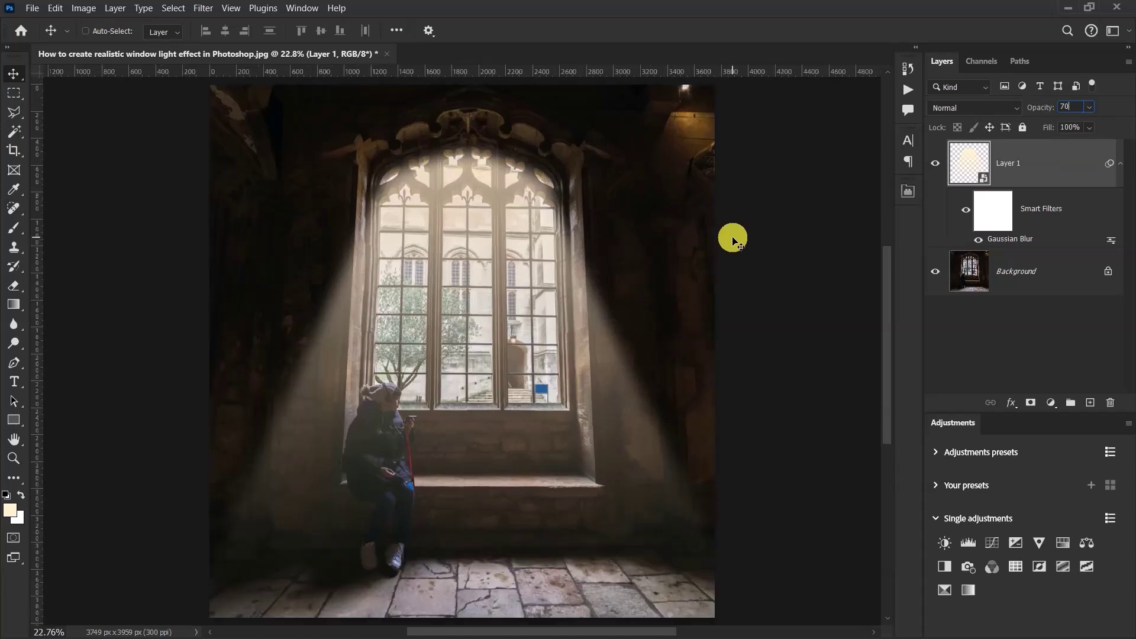
pyautogui.click(934, 162)
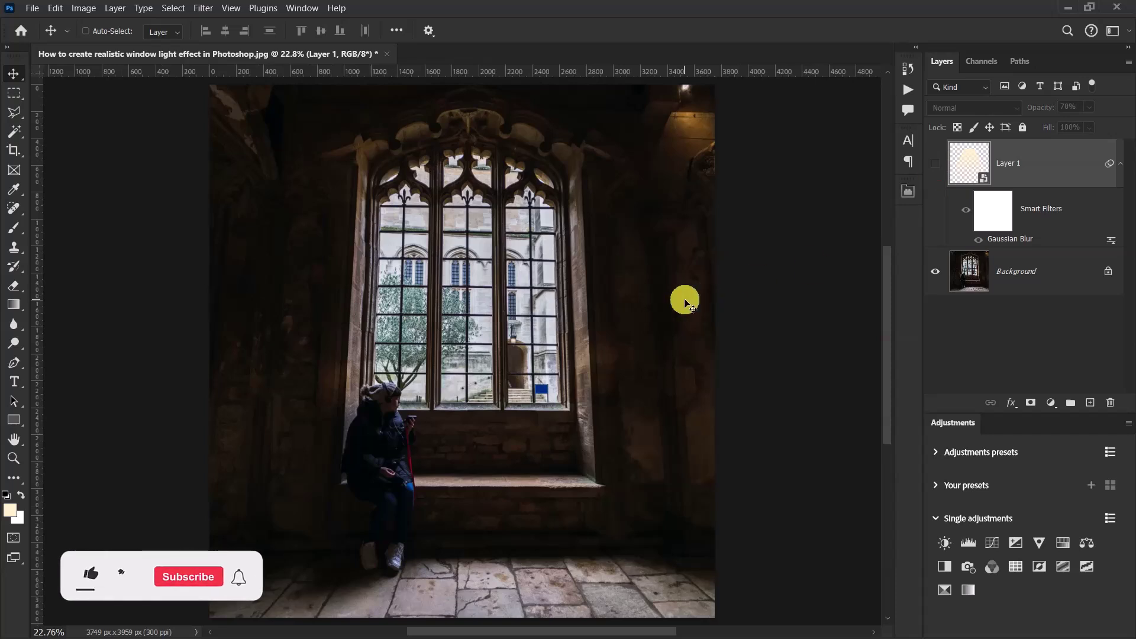
pyautogui.click(935, 162)
pyautogui.click(935, 163)
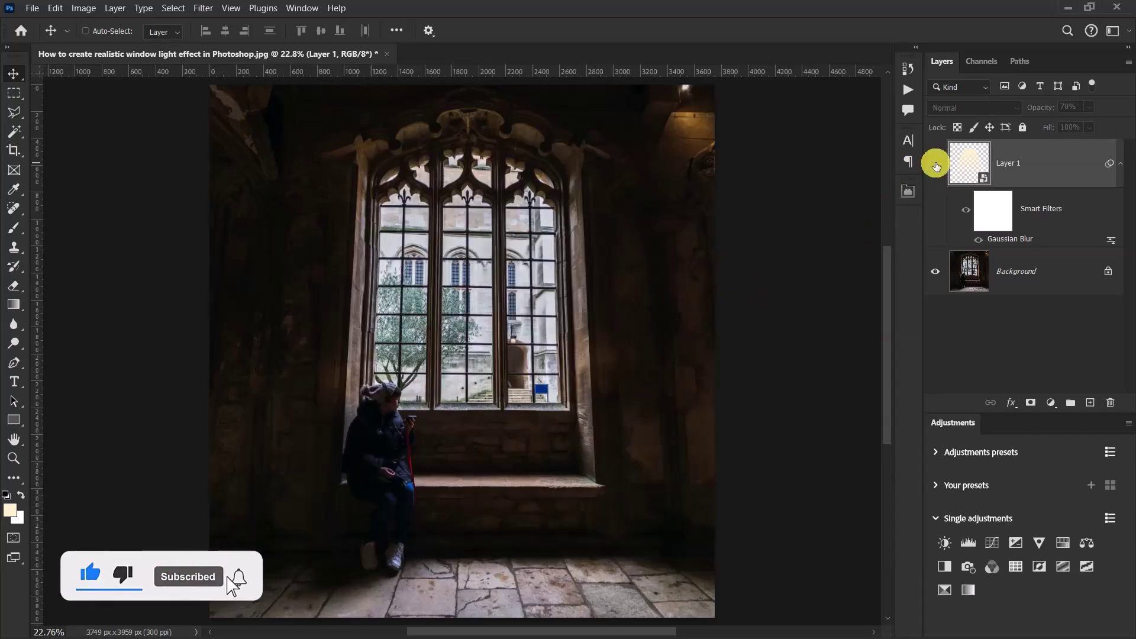
pyautogui.click(935, 163)
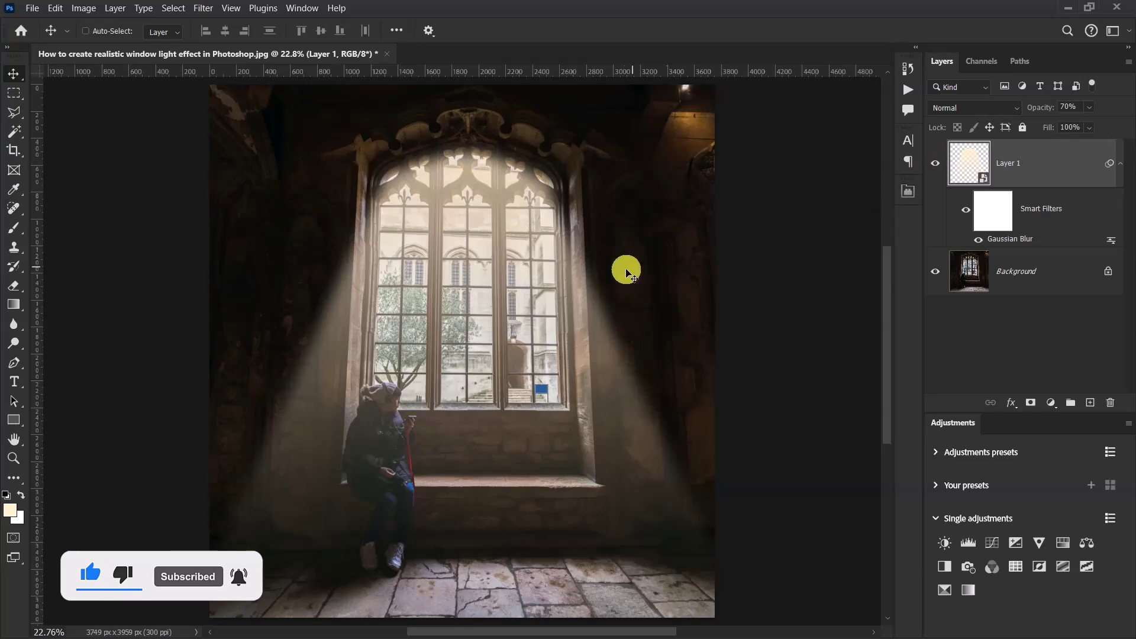